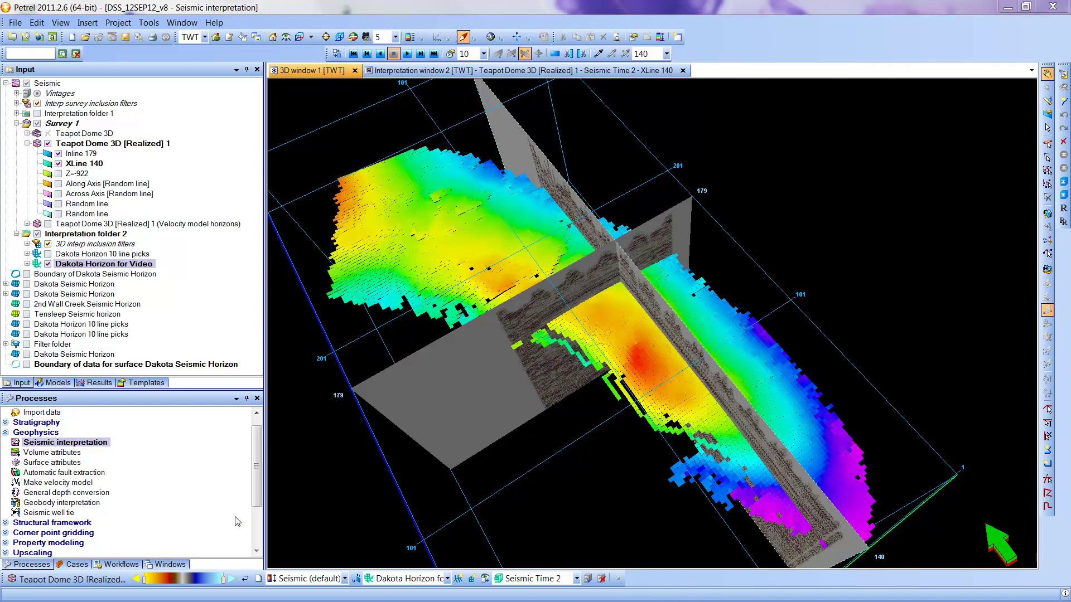
# - Expand the Utilities processes and make Make/edit surface the active process
pyautogui.moveTo(259, 496); pyautogui.dragTo(256, 534)
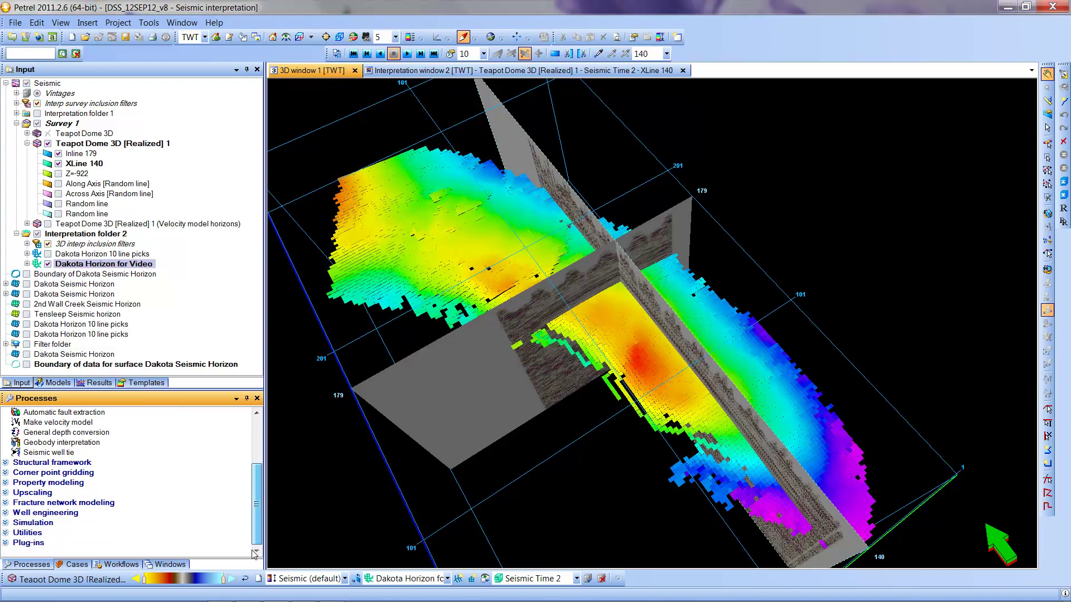
pyautogui.click(6, 534)
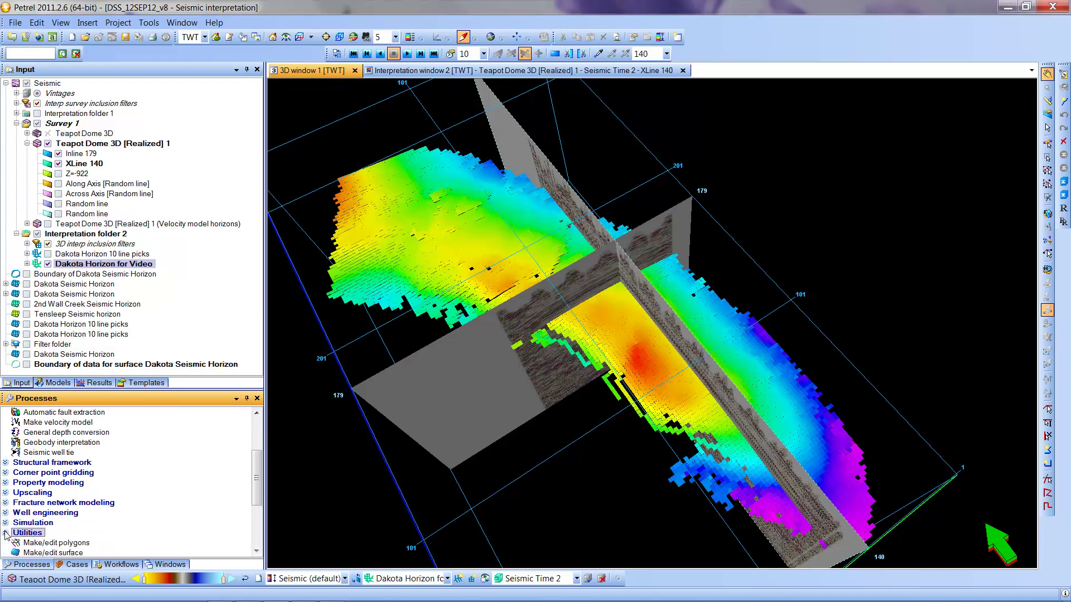
pyautogui.click(257, 551)
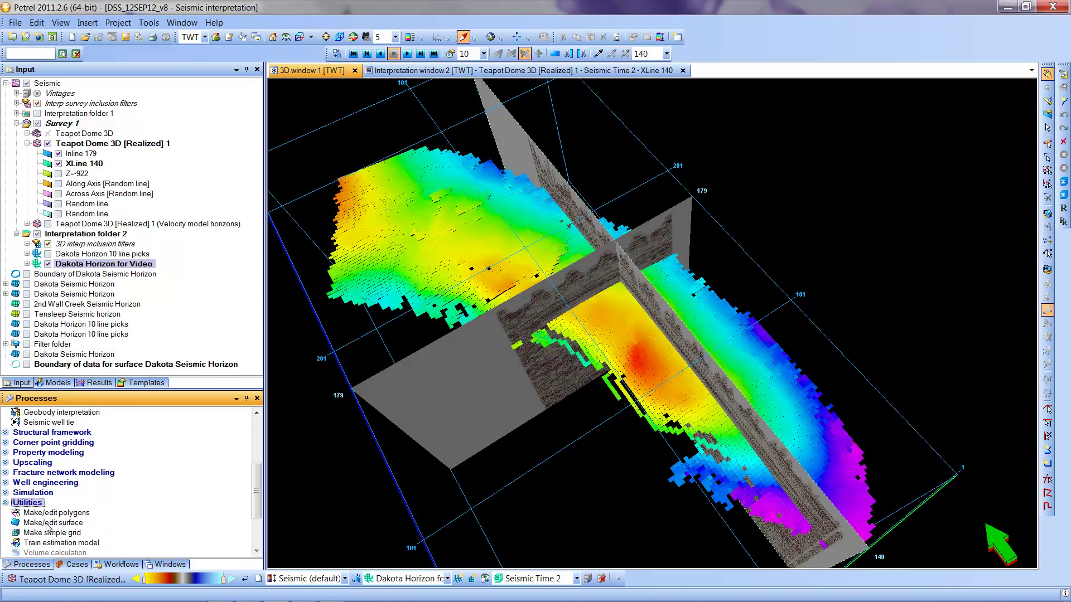
pyautogui.click(48, 524)
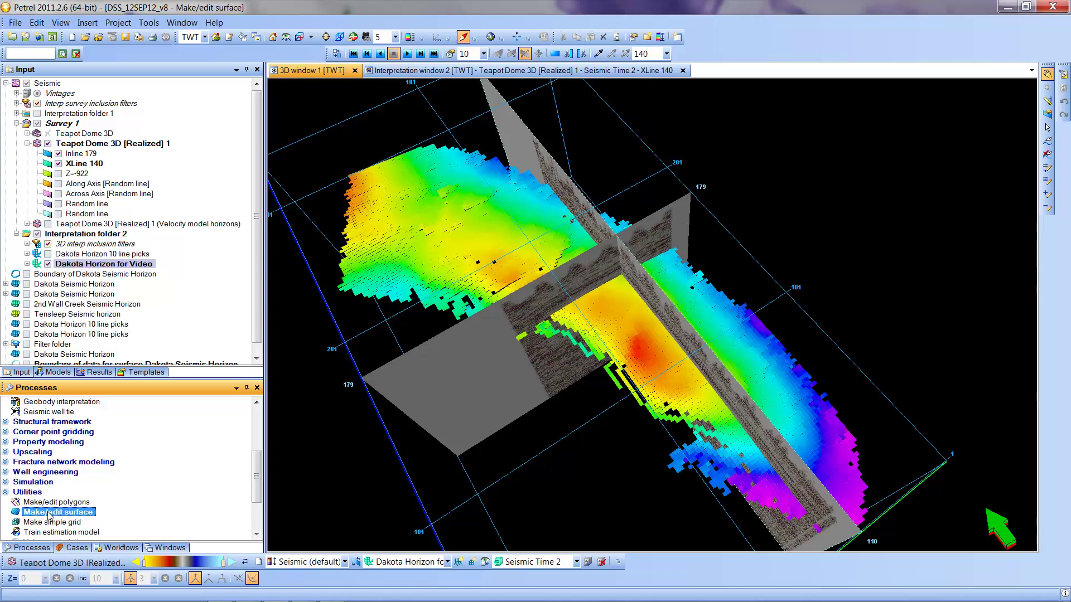
# - Open the Make/edit surface settings, delete the existing Result surface and confirm the full reset
pyautogui.doubleClick(49, 513)
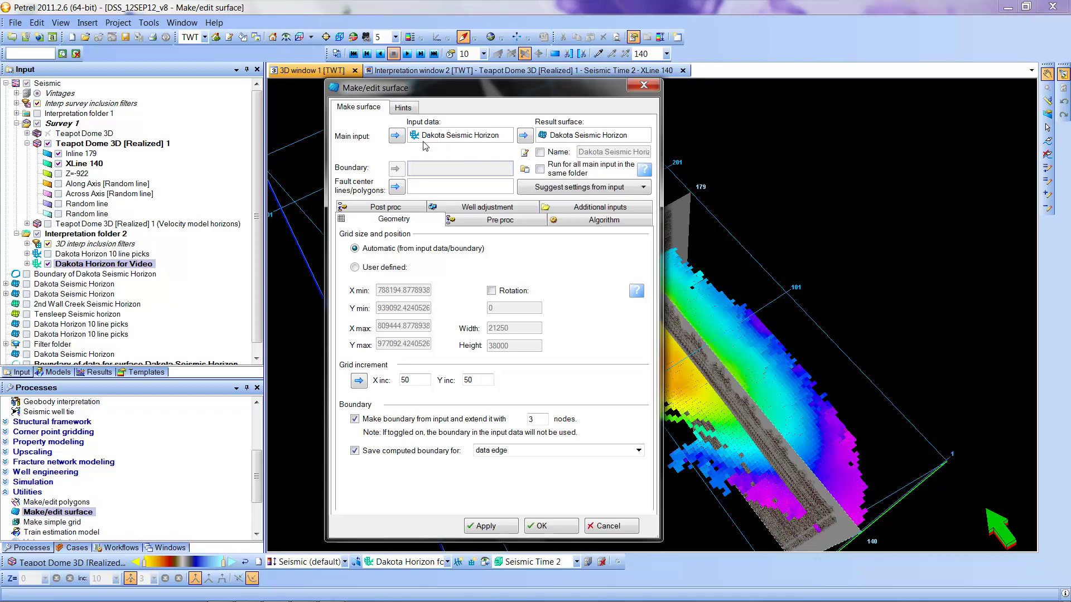
pyautogui.click(557, 138)
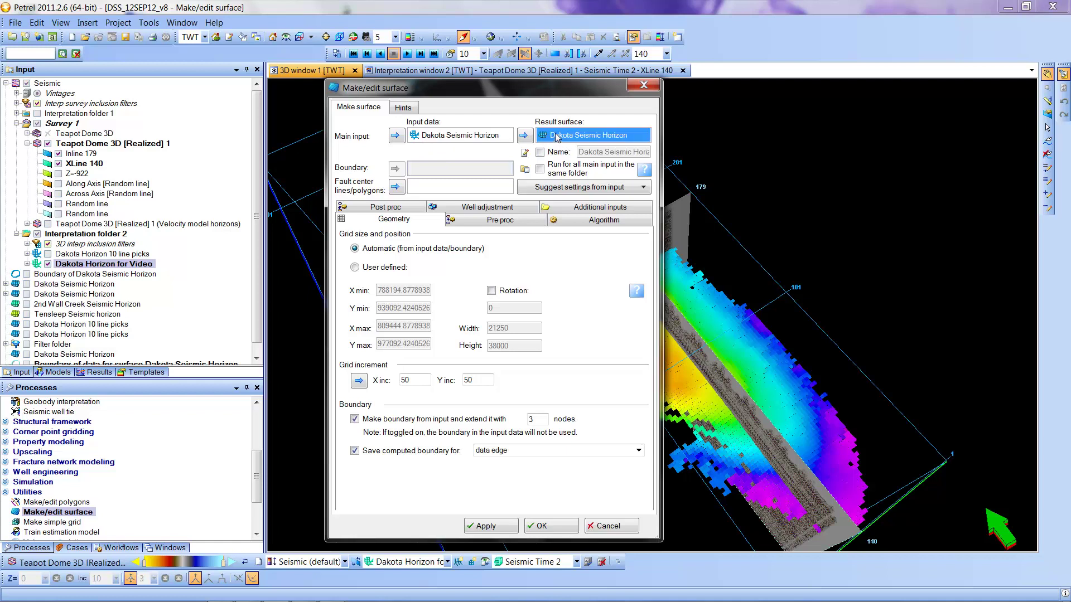
pyautogui.press('Delete')
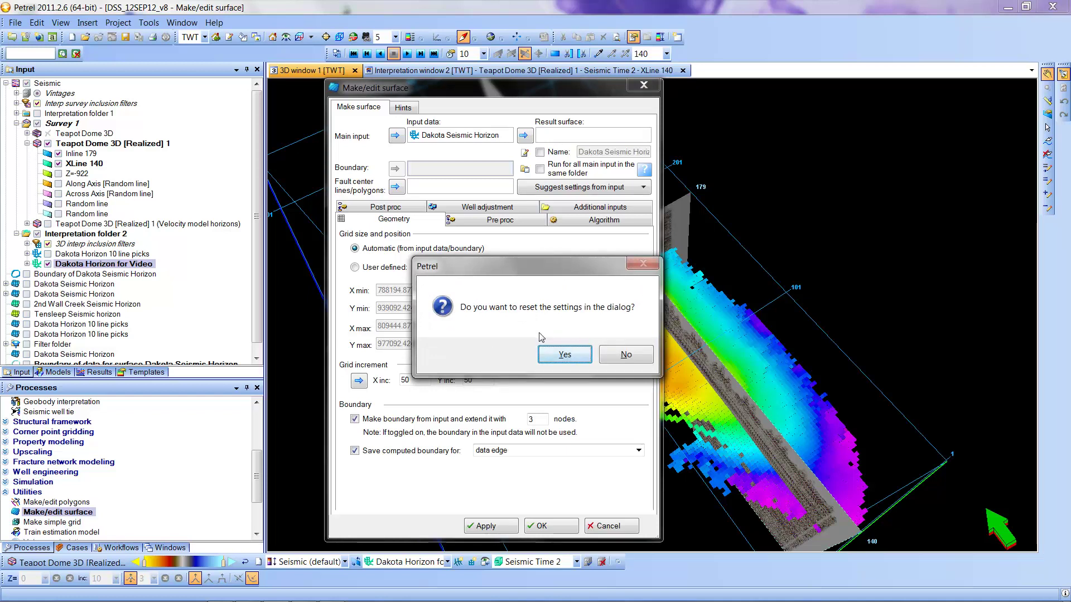
pyautogui.click(564, 356)
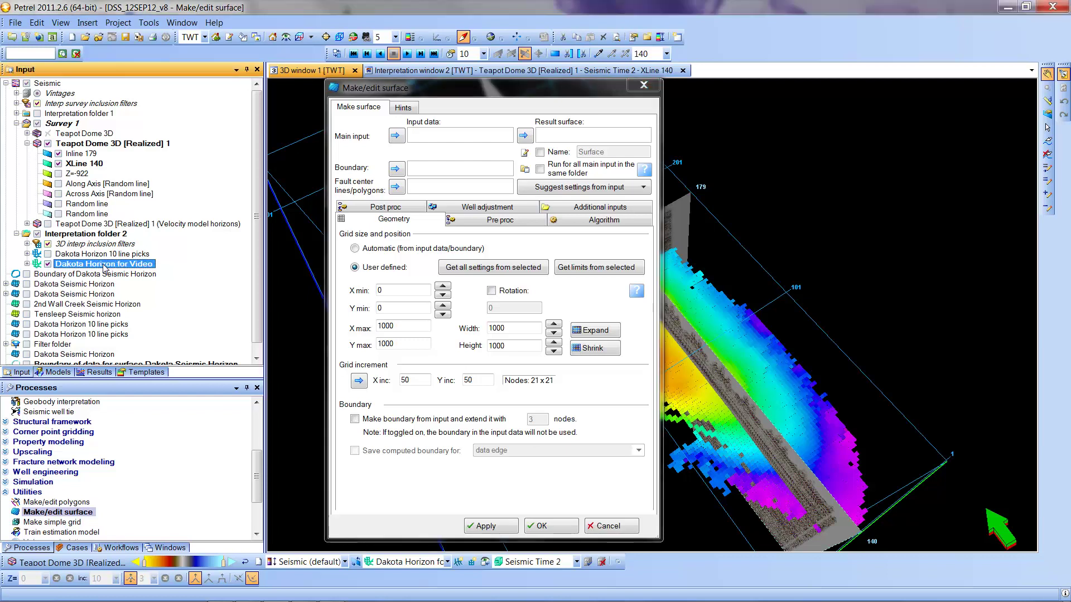
# - Use Dakota Horizon for Video as main input, with Automatic geometry and Make boundary from input
pyautogui.click(106, 267)
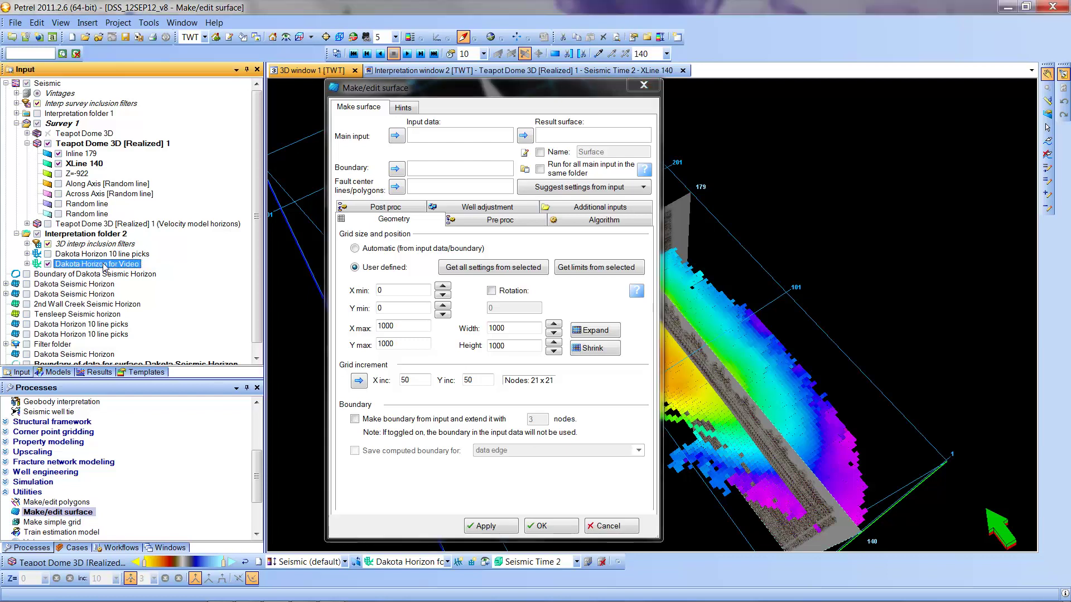
pyautogui.click(396, 136)
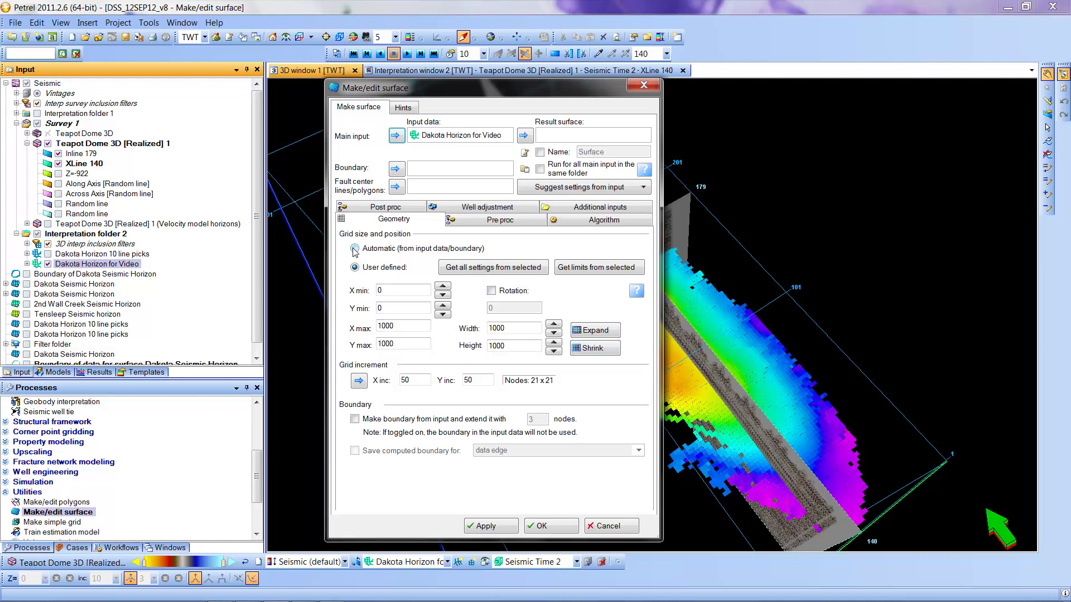
pyautogui.click(355, 249)
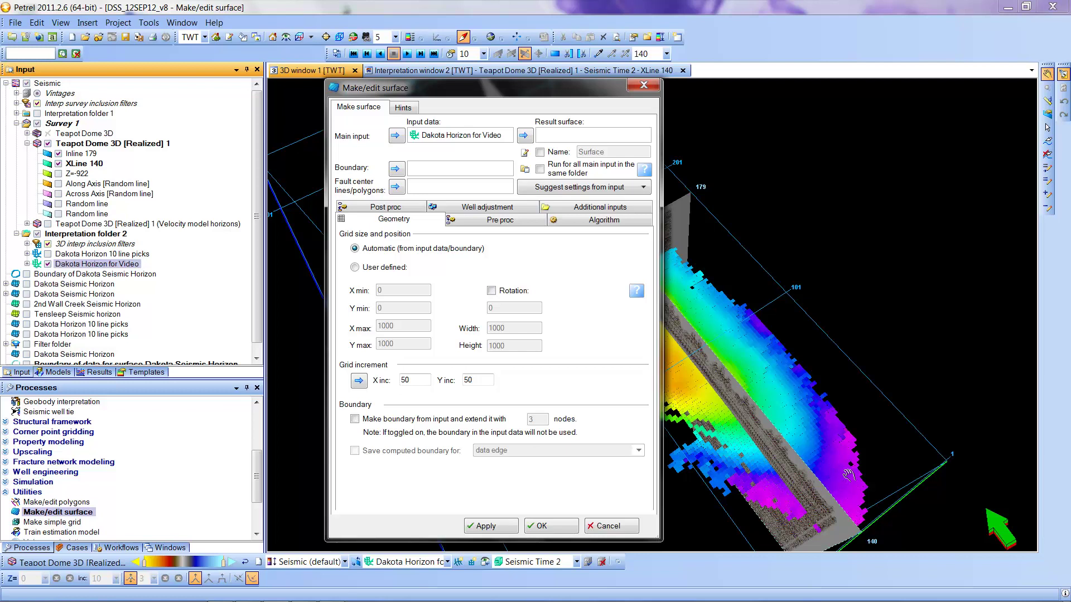
pyautogui.click(355, 419)
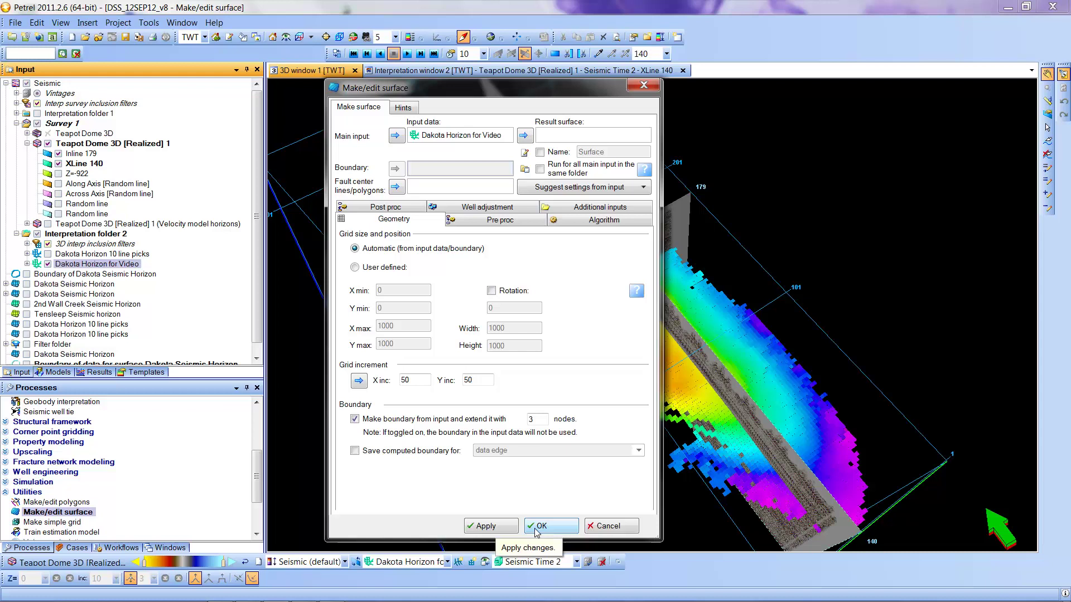
# - Apply the settings to create the gridded Dakota Horizon for Video surface
pyautogui.click(485, 528)
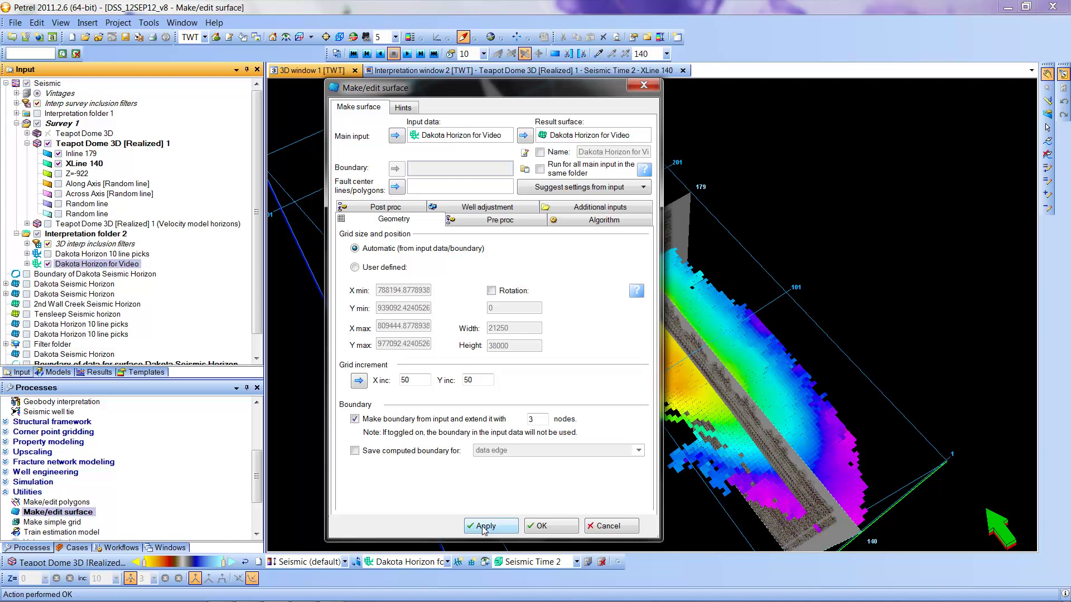
pyautogui.click(256, 359)
pyautogui.click(256, 360)
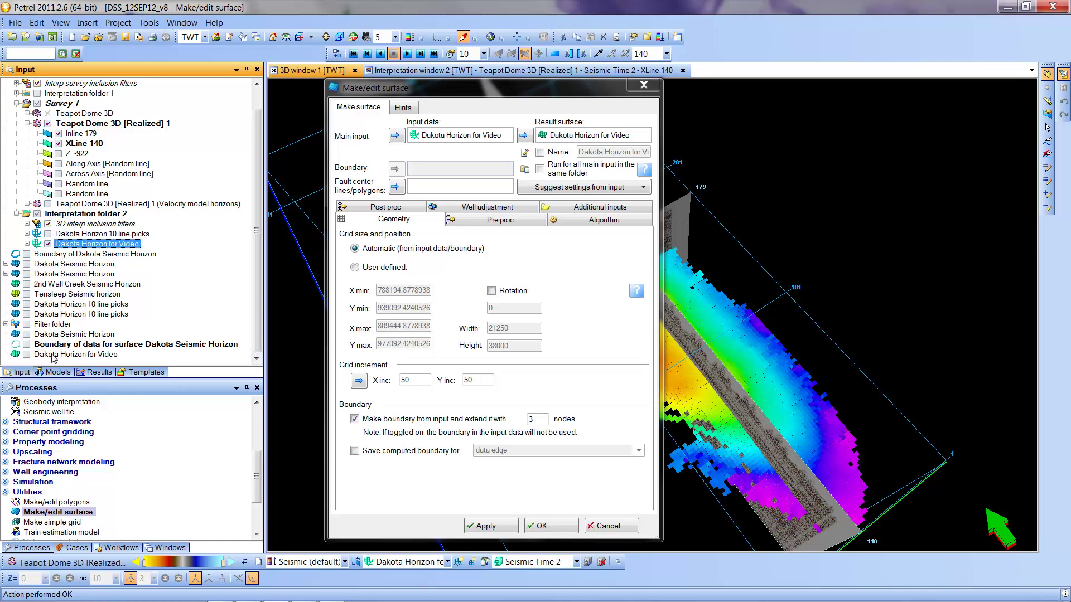
# - Show the new surface in 3D instead of the original interpretation and close the settings with OK
pyautogui.click(64, 357)
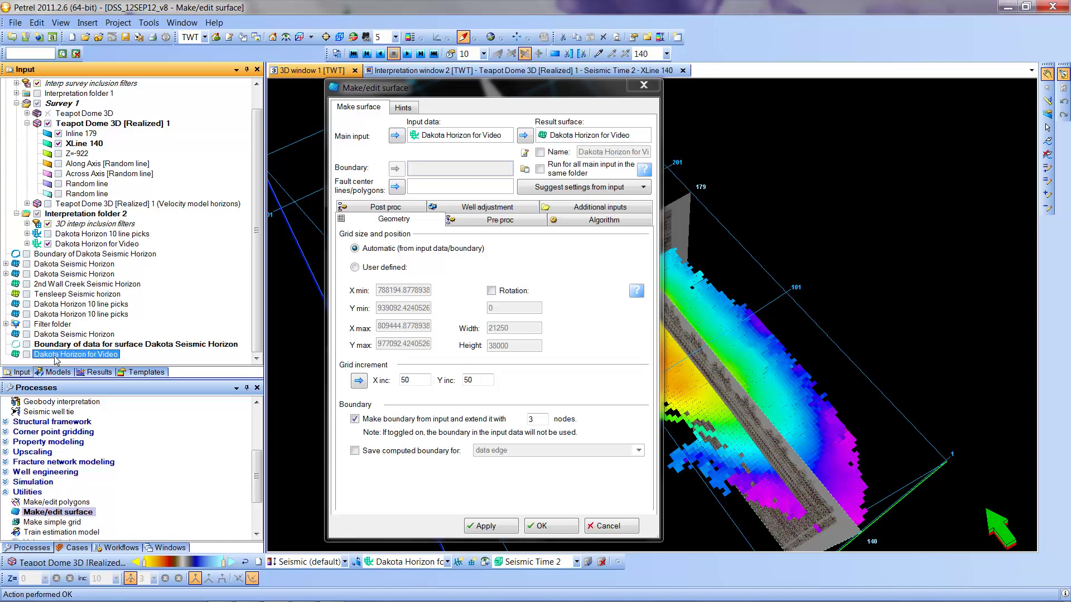
pyautogui.click(25, 355)
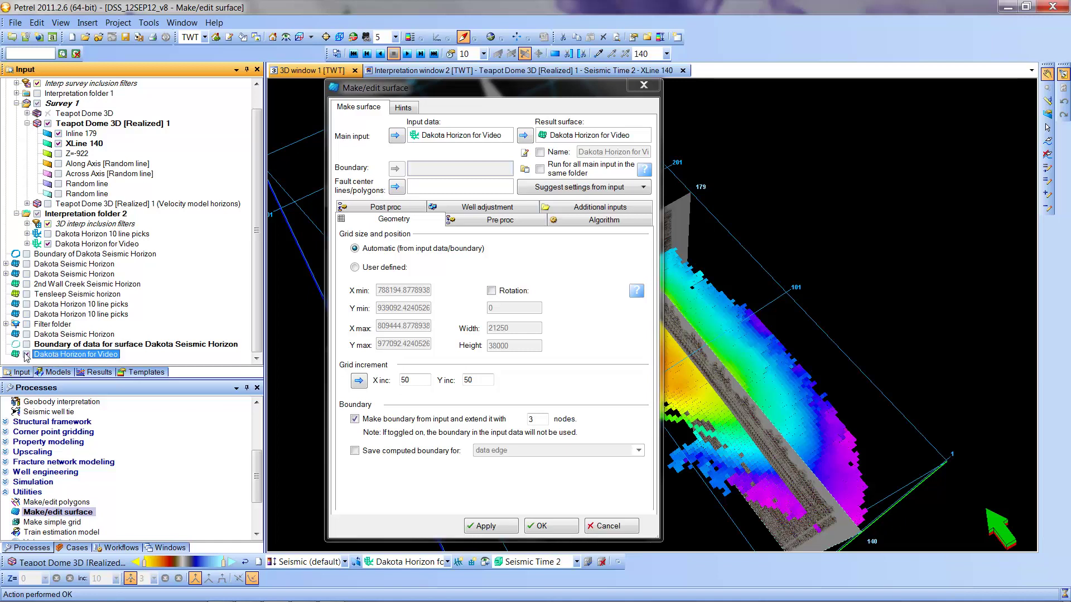
pyautogui.click(48, 244)
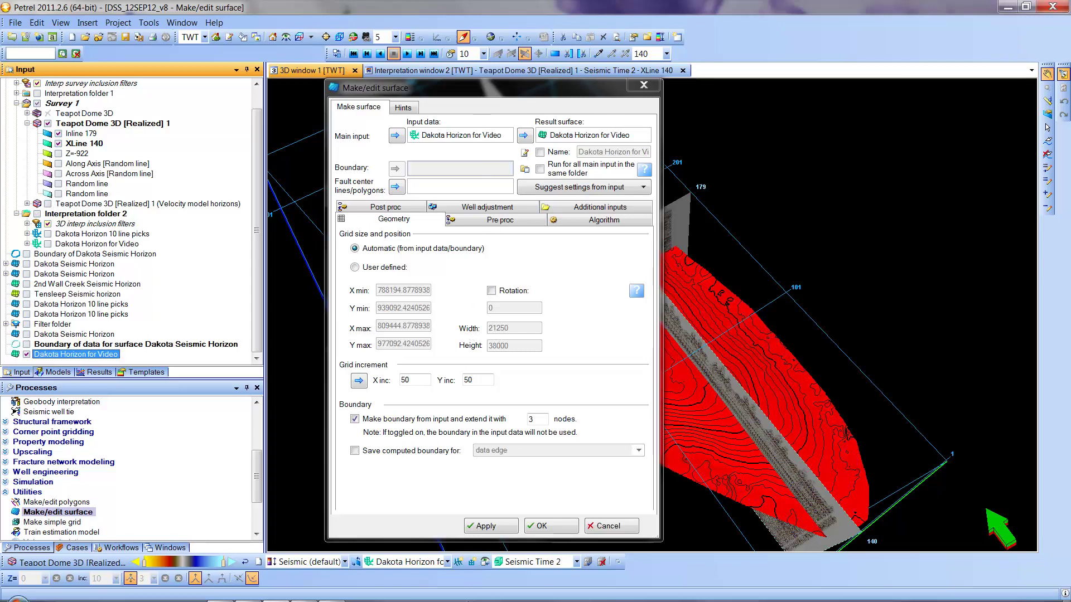
pyautogui.click(550, 526)
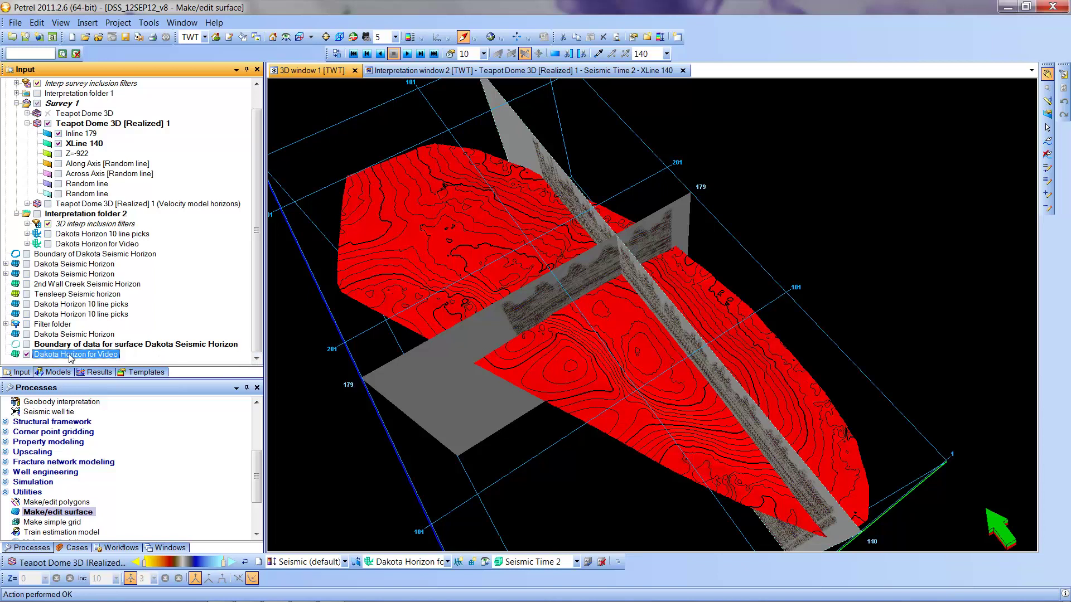
pyautogui.click(26, 355)
pyautogui.click(26, 354)
# - Override the global property template so the surface gets a rainbow scale from -809 to -1013
pyautogui.doubleClick(72, 354)
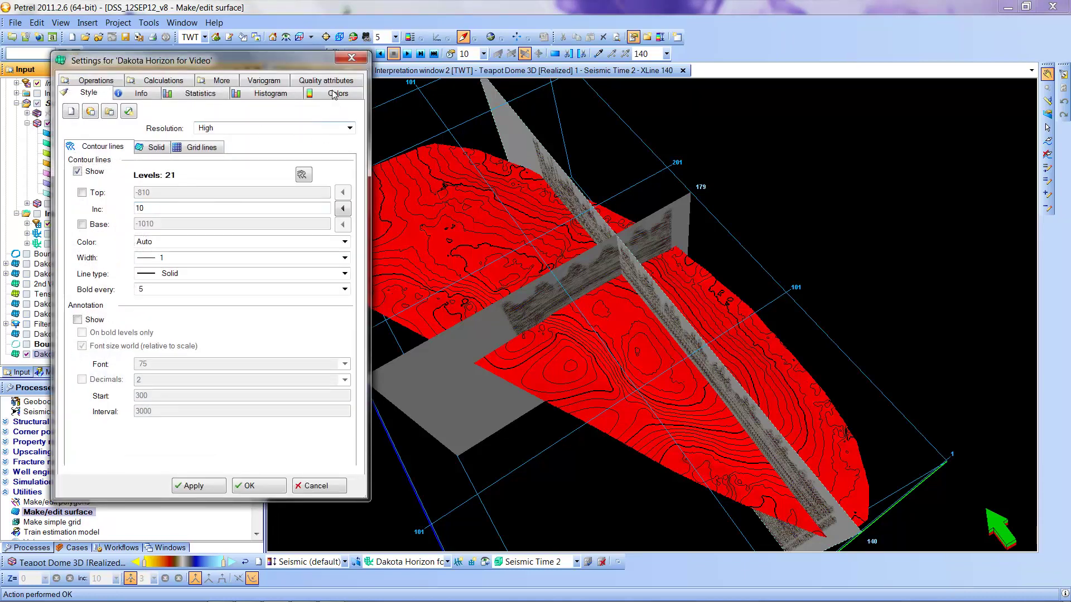
pyautogui.click(334, 93)
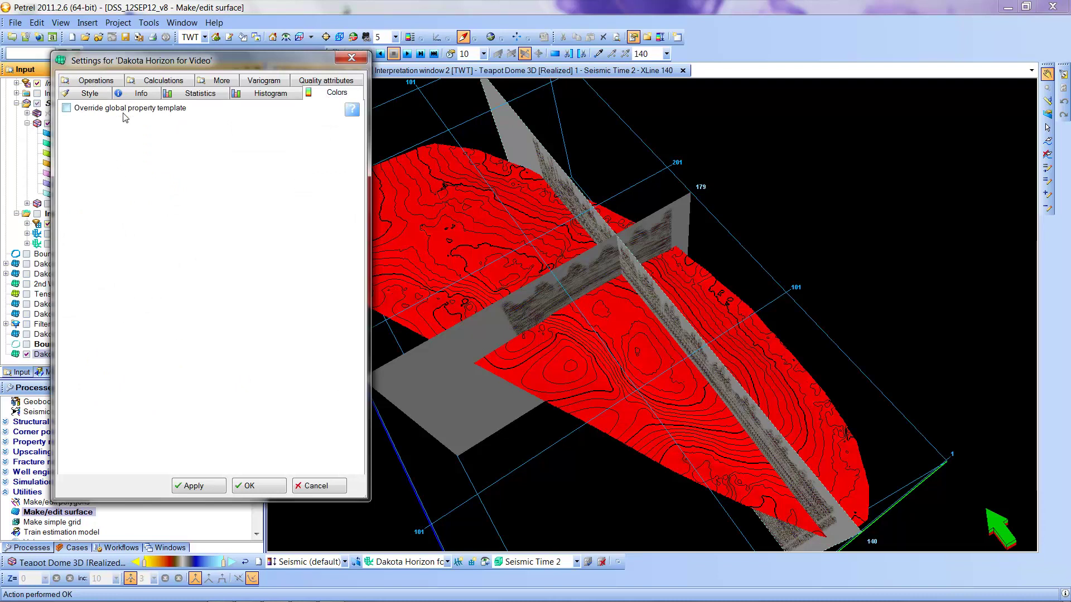
pyautogui.click(67, 108)
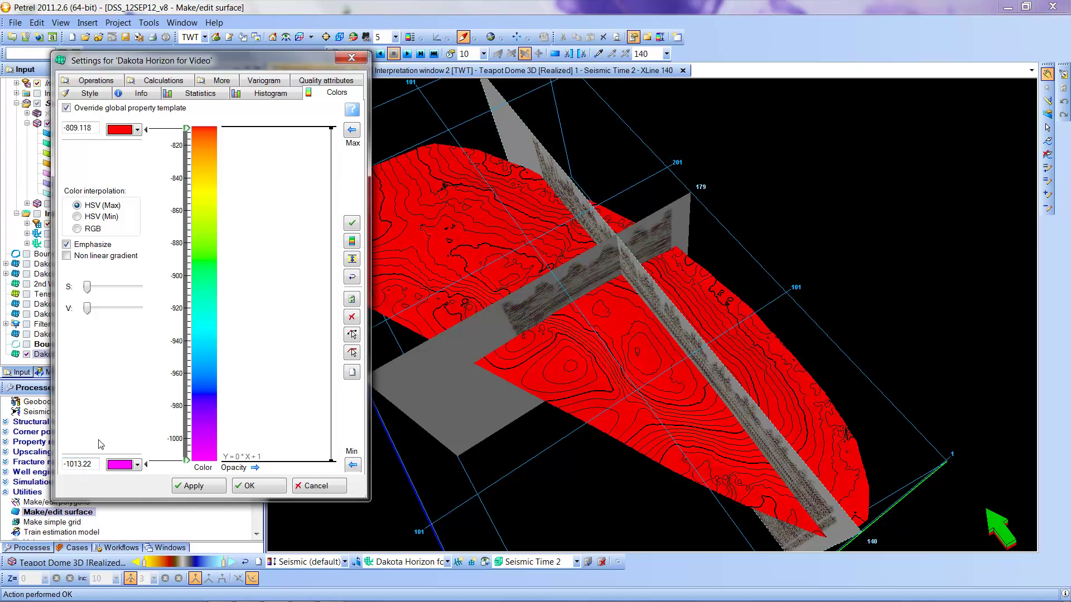
pyautogui.click(249, 487)
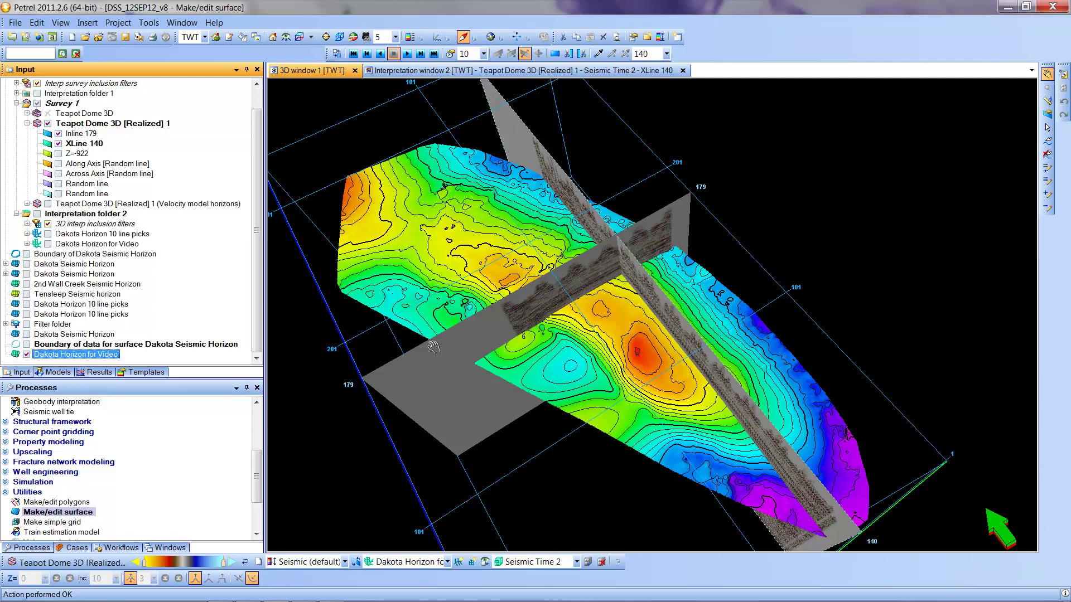
# - Reopen the Dakota Horizon for Video settings on the Style tab's contour-line options
pyautogui.doubleClick(84, 356)
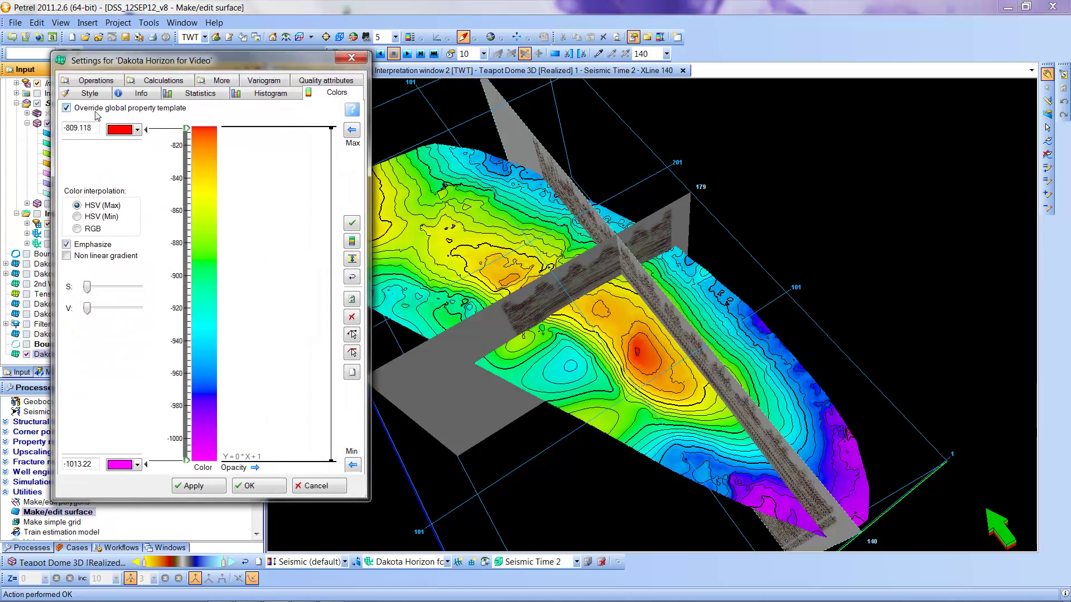
pyautogui.click(91, 93)
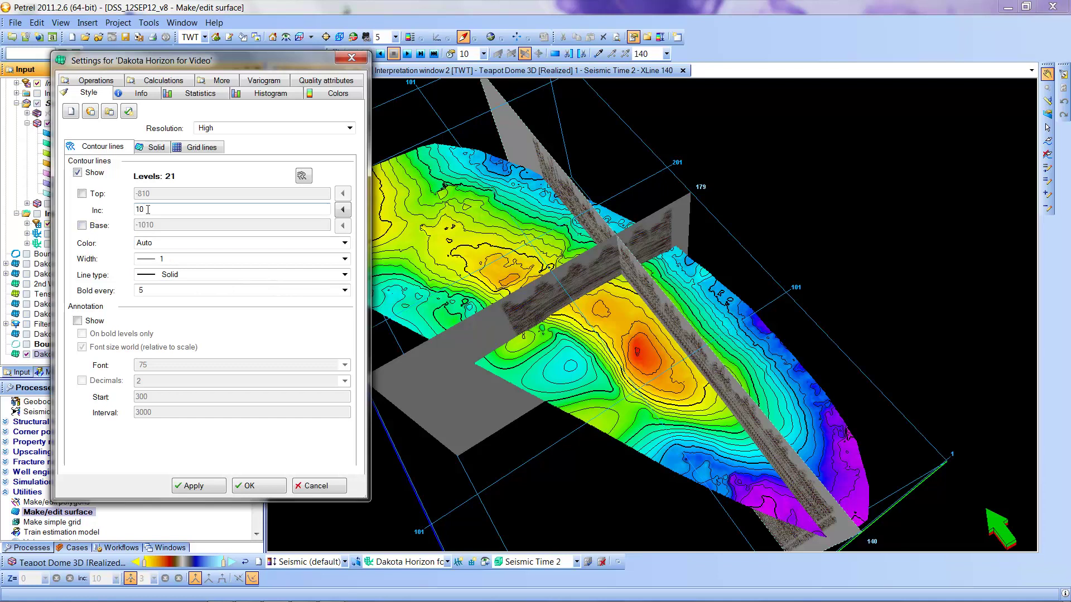
# - Change the contour increment from 10 to 25, giving 8 levels, and bold every 4th contour
pyautogui.moveTo(148, 209); pyautogui.dragTo(121, 207)
pyautogui.write('25')
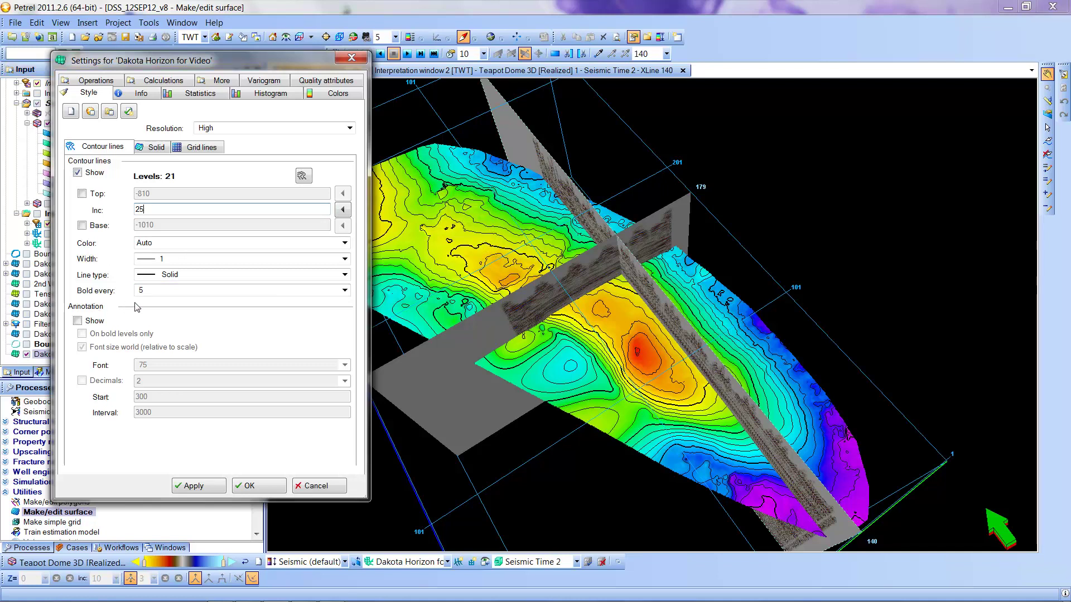
pyautogui.click(345, 291)
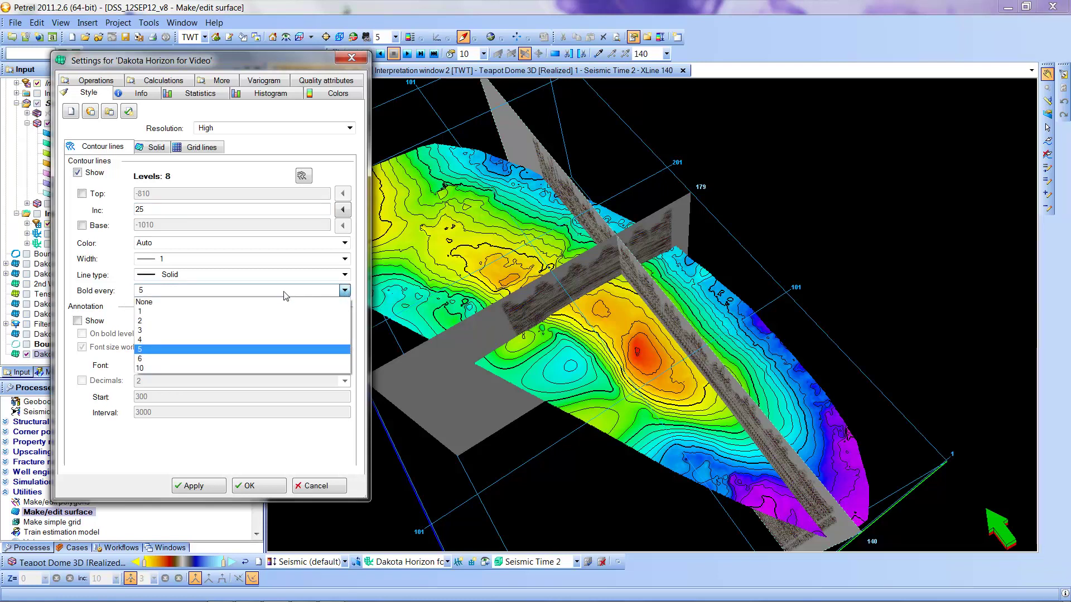
pyautogui.click(154, 342)
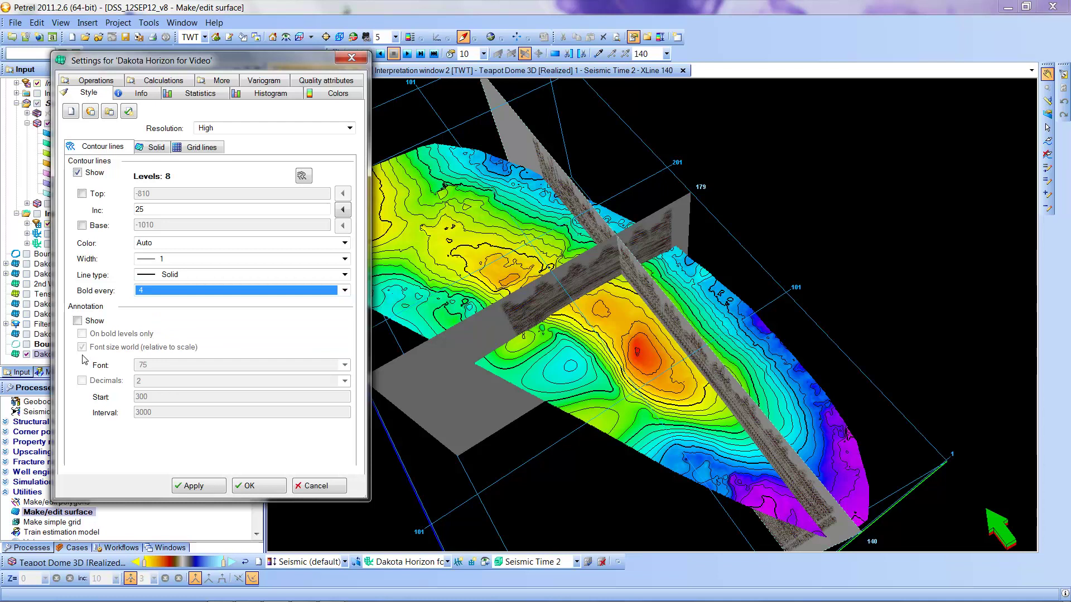
# - Turn on contour annotation labels at font size 400, apply, and close the settings
pyautogui.click(78, 321)
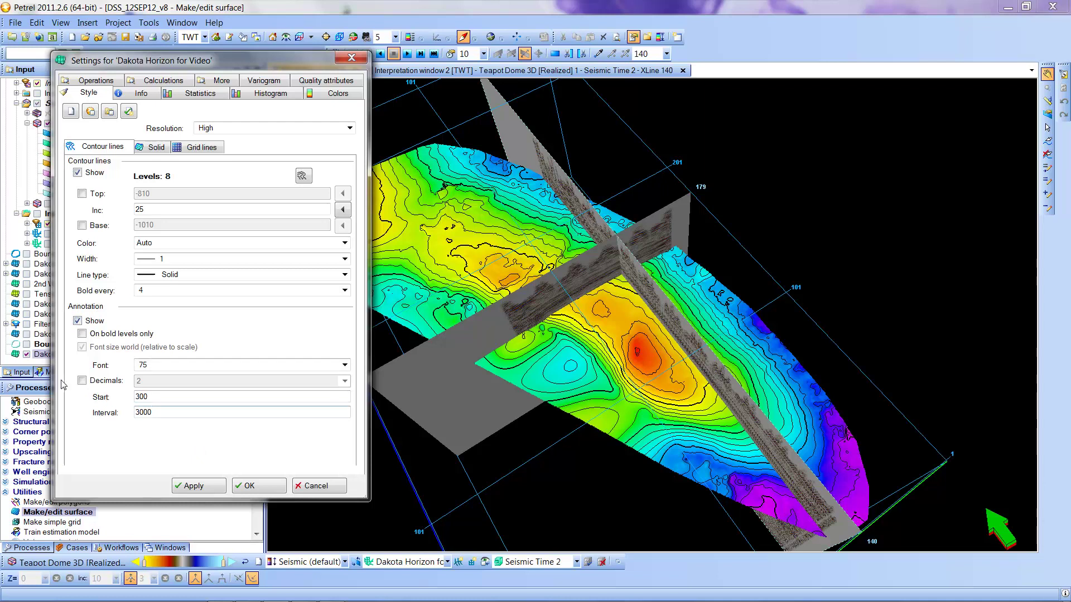
pyautogui.click(163, 369)
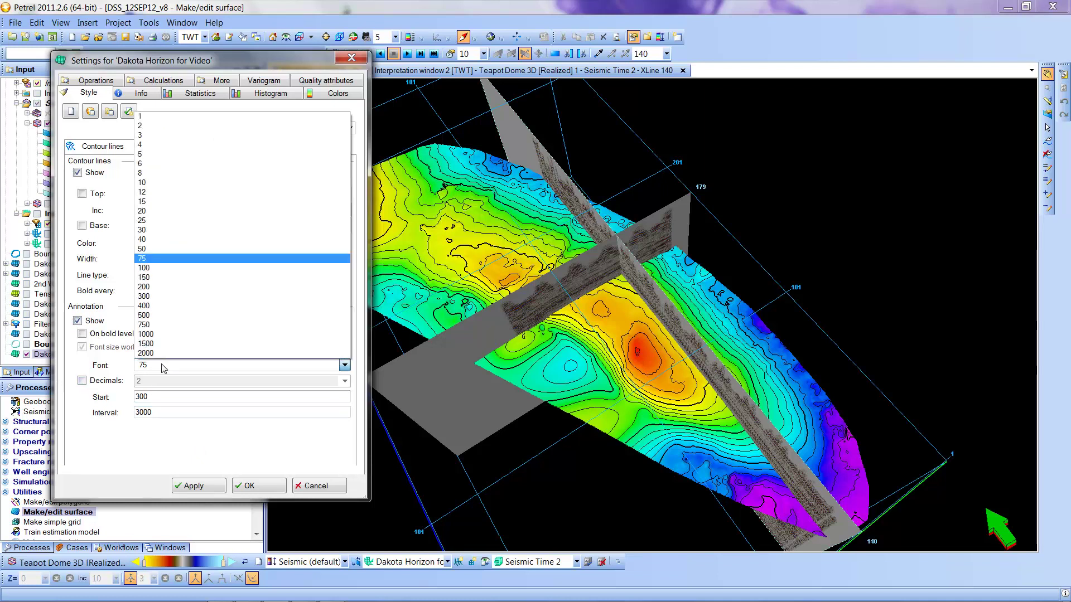
pyautogui.click(152, 306)
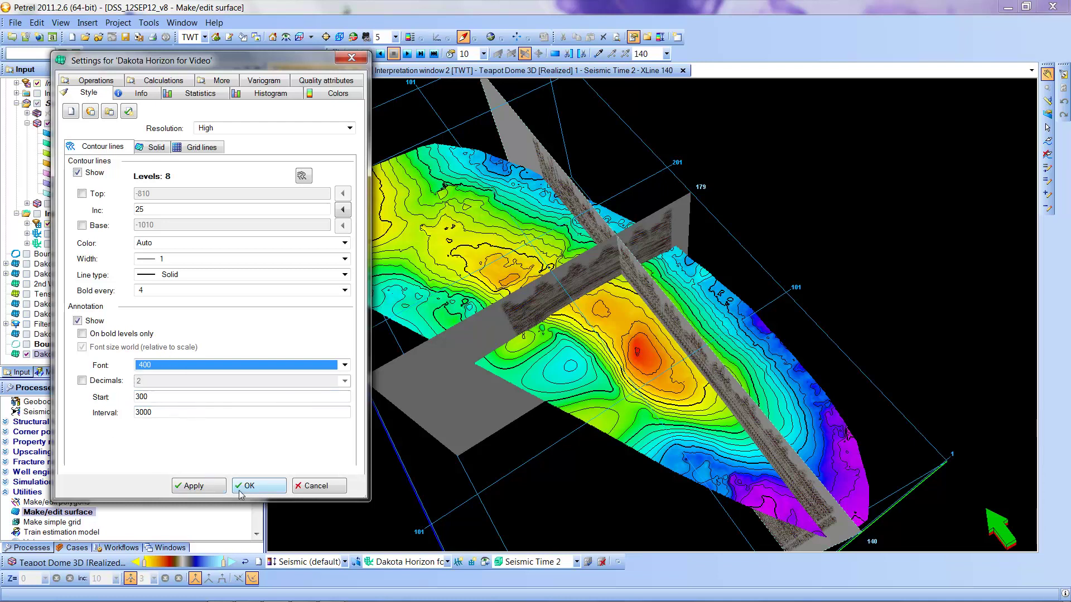
pyautogui.click(193, 487)
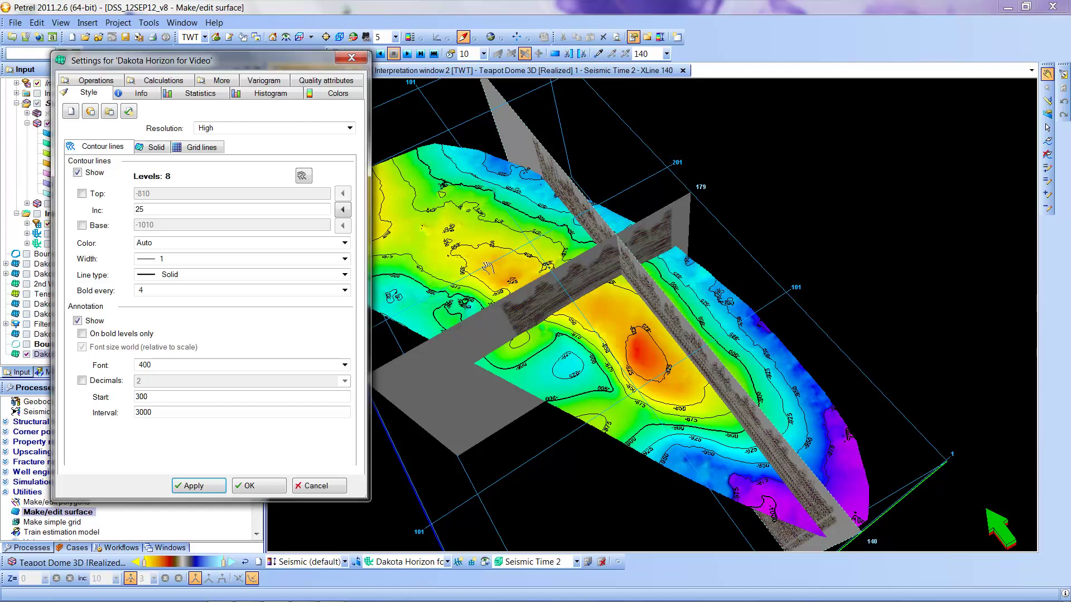
pyautogui.click(266, 487)
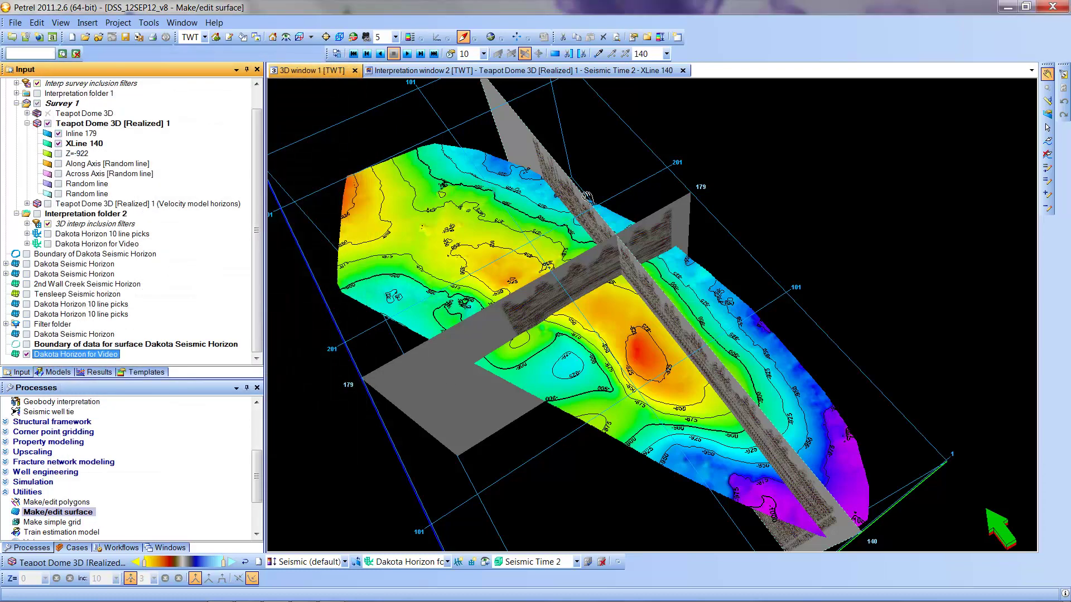
# - Zoom toward the red high and orbit the 3D scene to inspect the -850, -875, -900 labels
pyautogui.click(594, 319)
pyautogui.scroll(8, 594, 319)
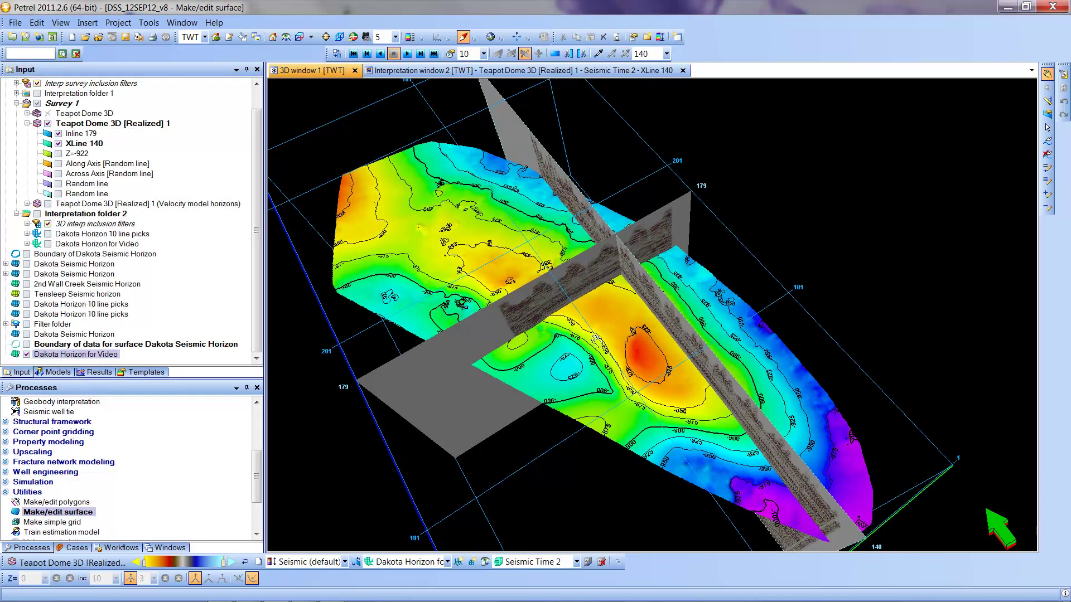
pyautogui.scroll(8, 589, 354)
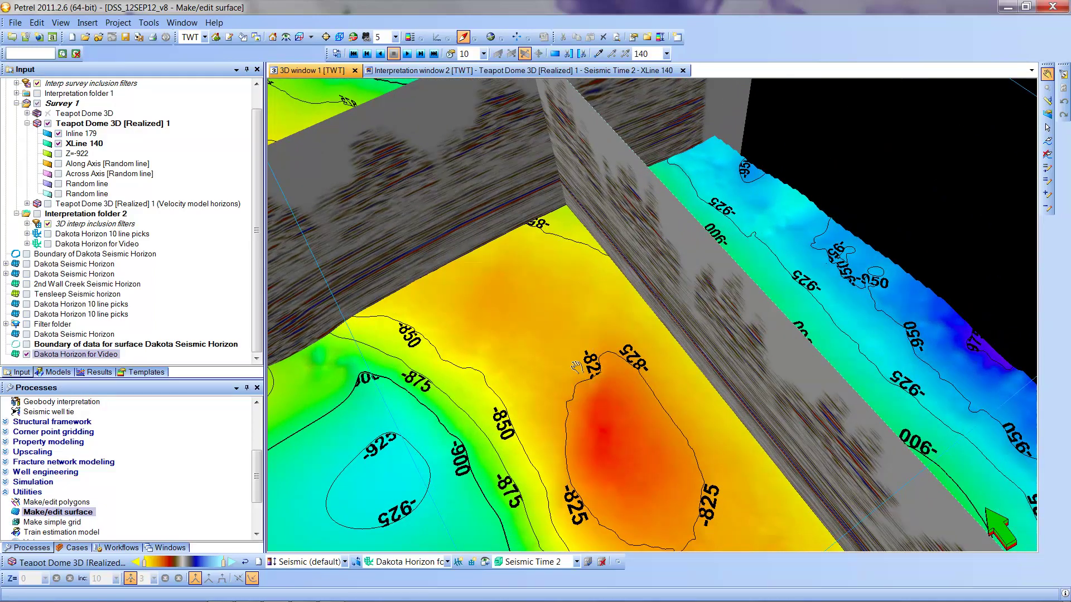
pyautogui.moveTo(455, 416); pyautogui.dragTo(396, 402)
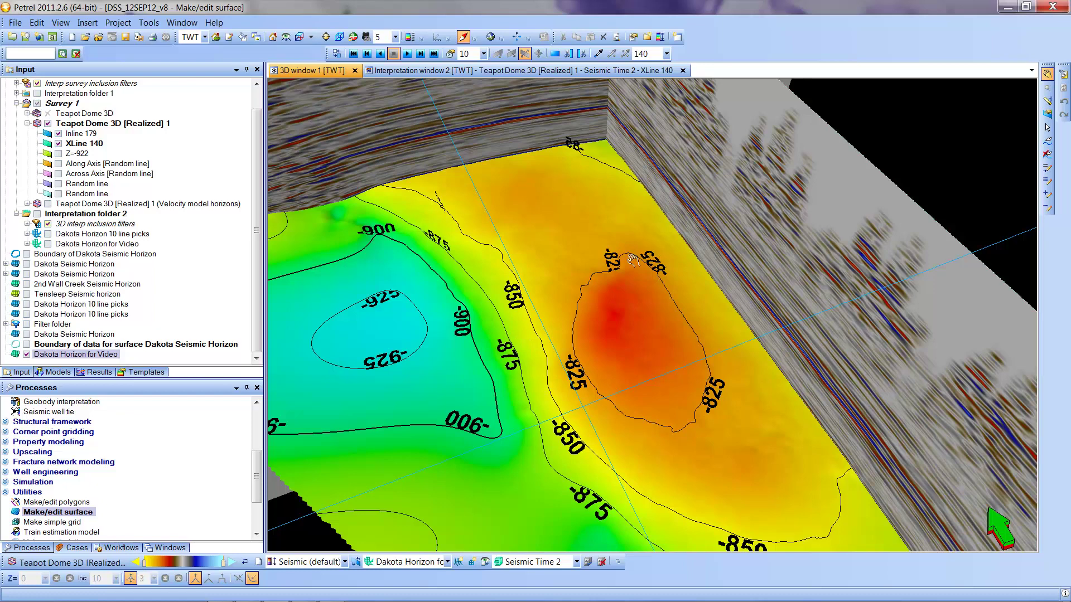
pyautogui.scroll(2, 479, 312)
pyautogui.scroll(-5, 479, 312)
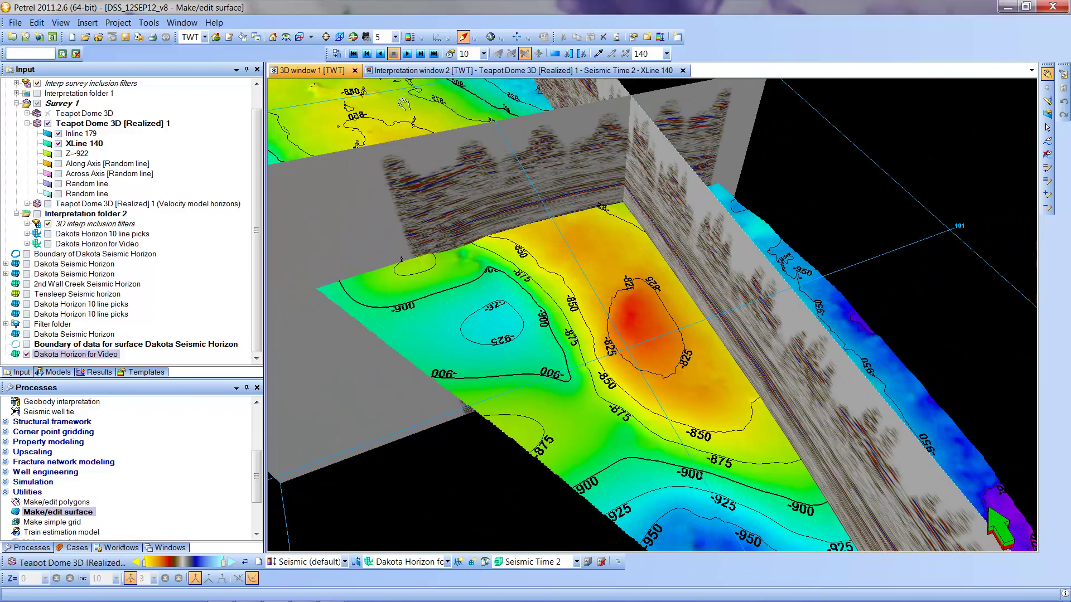
pyautogui.moveTo(531, 275); pyautogui.dragTo(624, 376)
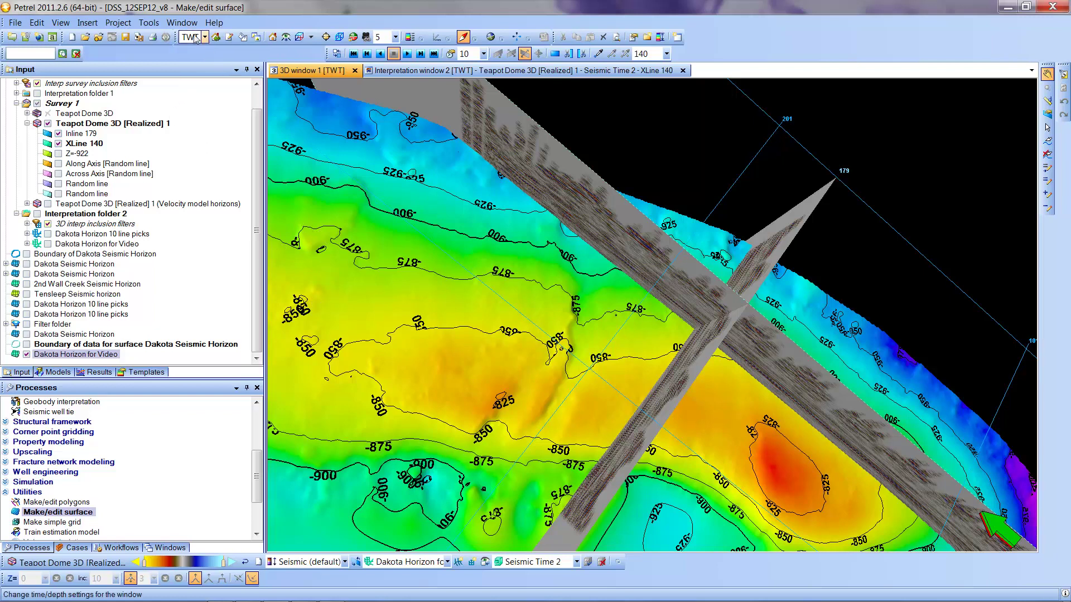
# - Create a new 2D window from the Window menu and set its time/depth domain to TWT
pyautogui.click(183, 23)
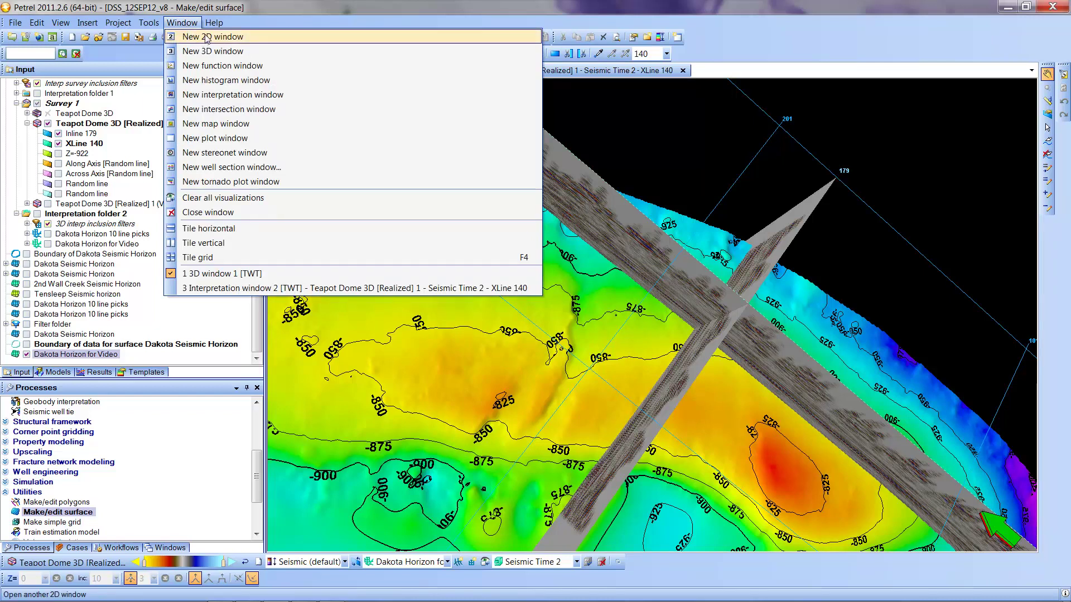
pyautogui.click(206, 38)
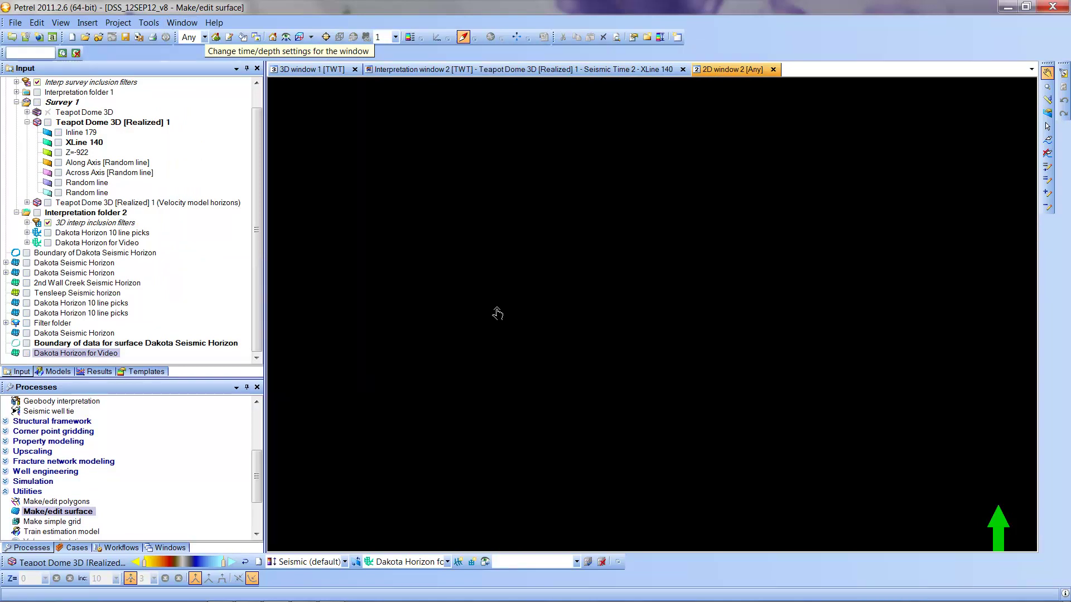
pyautogui.click(206, 37)
pyautogui.click(189, 61)
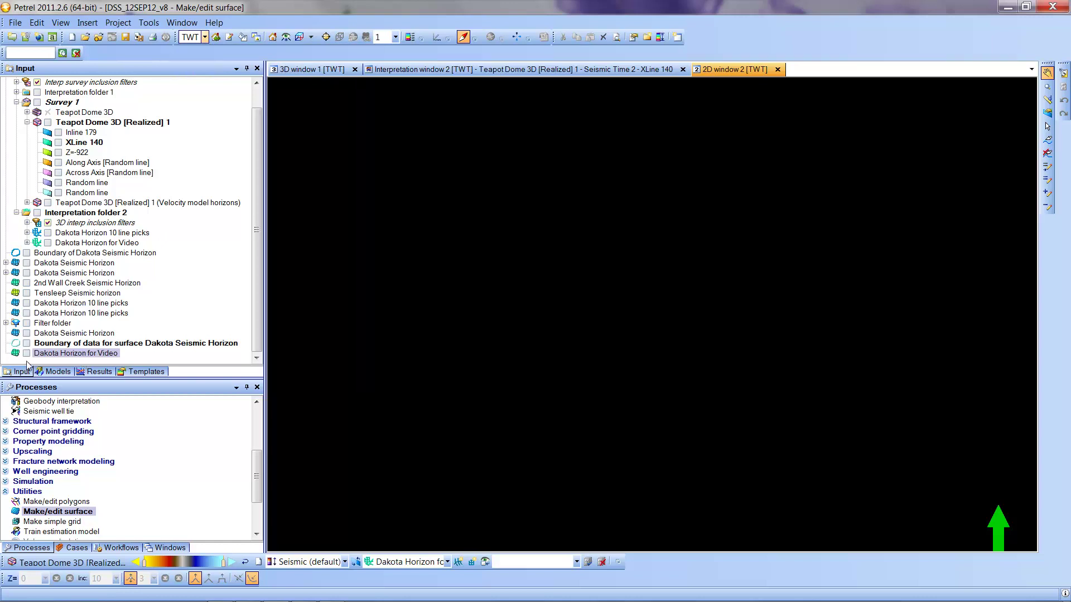
# - Map the Dakota Horizon for Video surface as rainbow contours in 2D window 2, close Interpretation window 2, and zoom the map
pyautogui.click(27, 354)
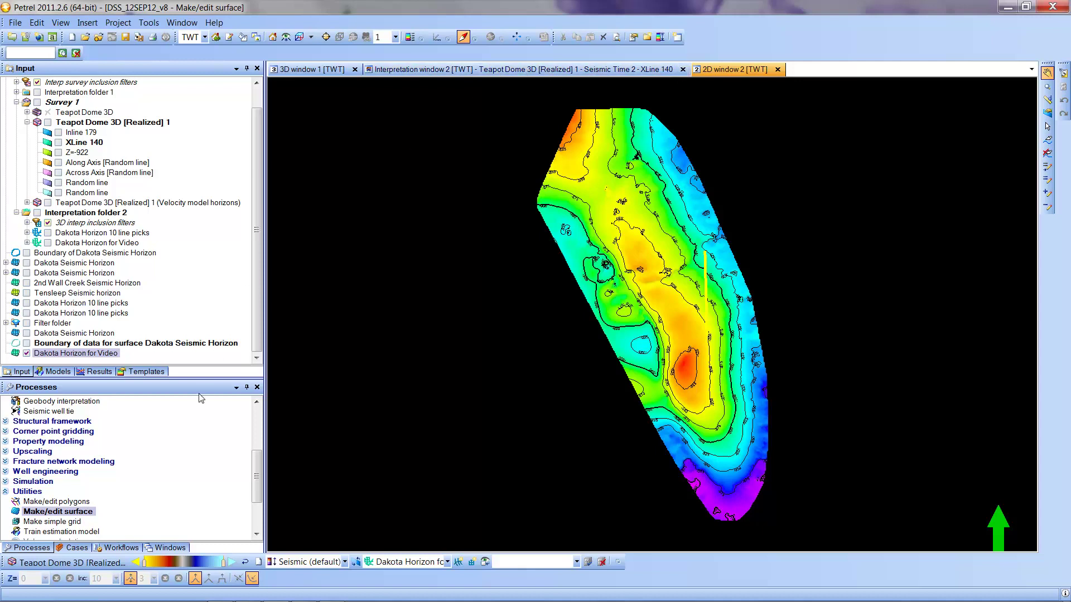
pyautogui.click(683, 70)
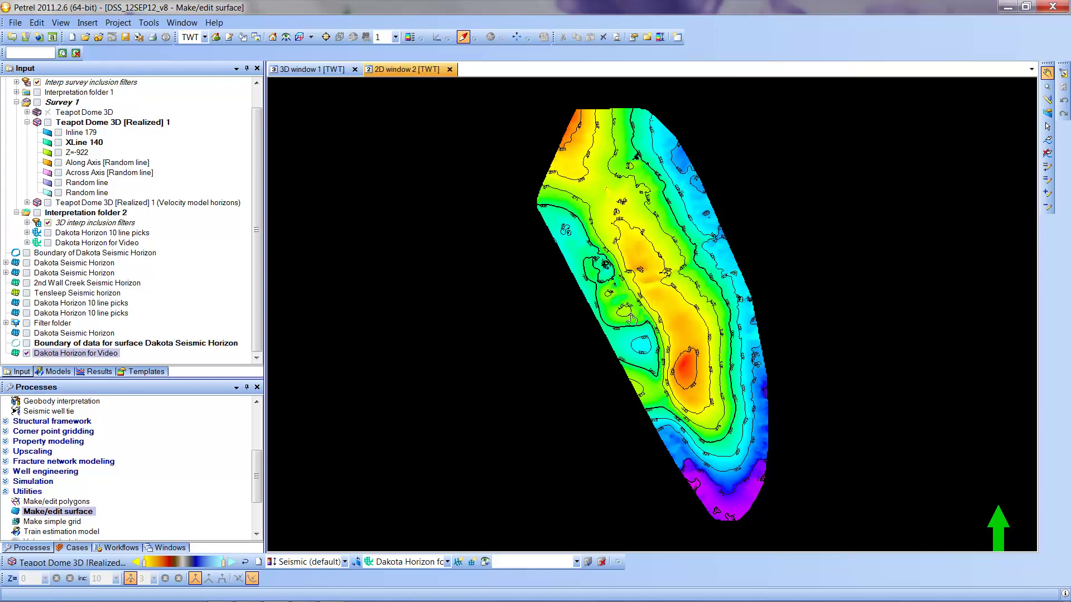
pyautogui.scroll(2, 630, 318)
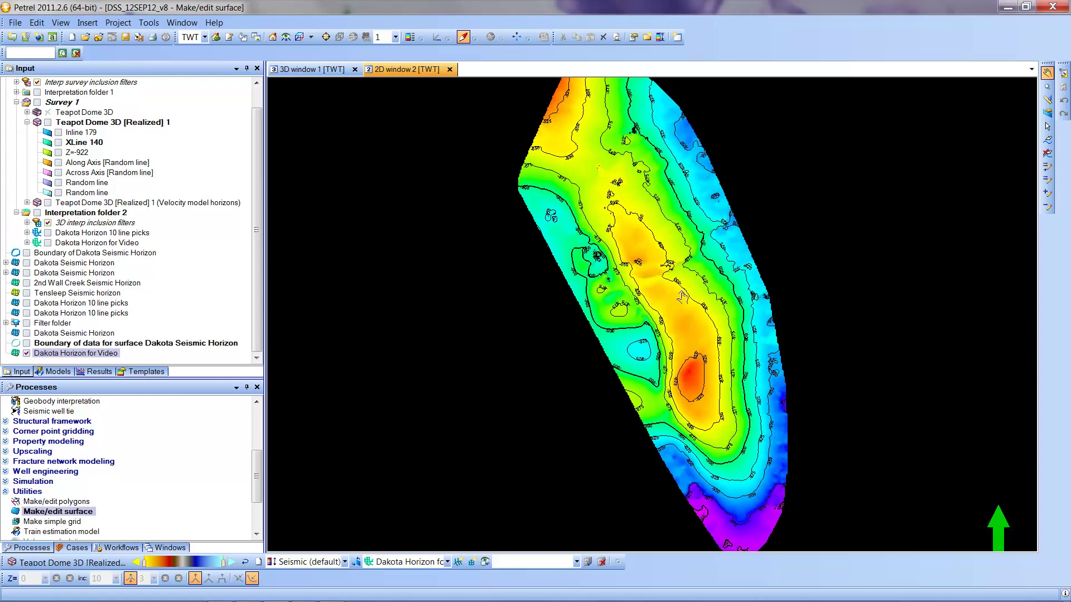
pyautogui.scroll(-1, 690, 293)
pyautogui.scroll(-1, 704, 292)
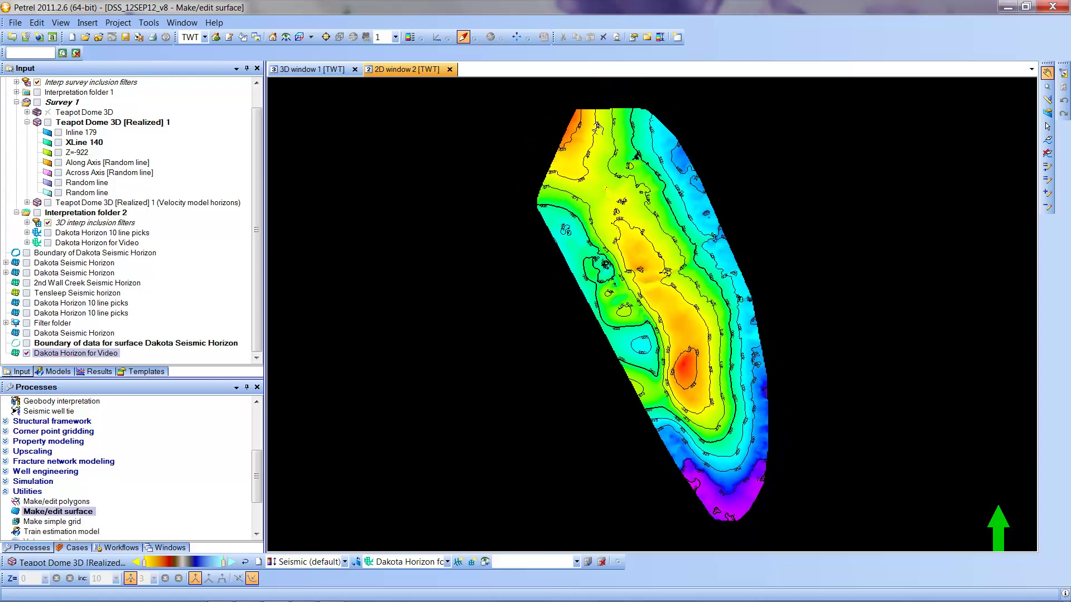